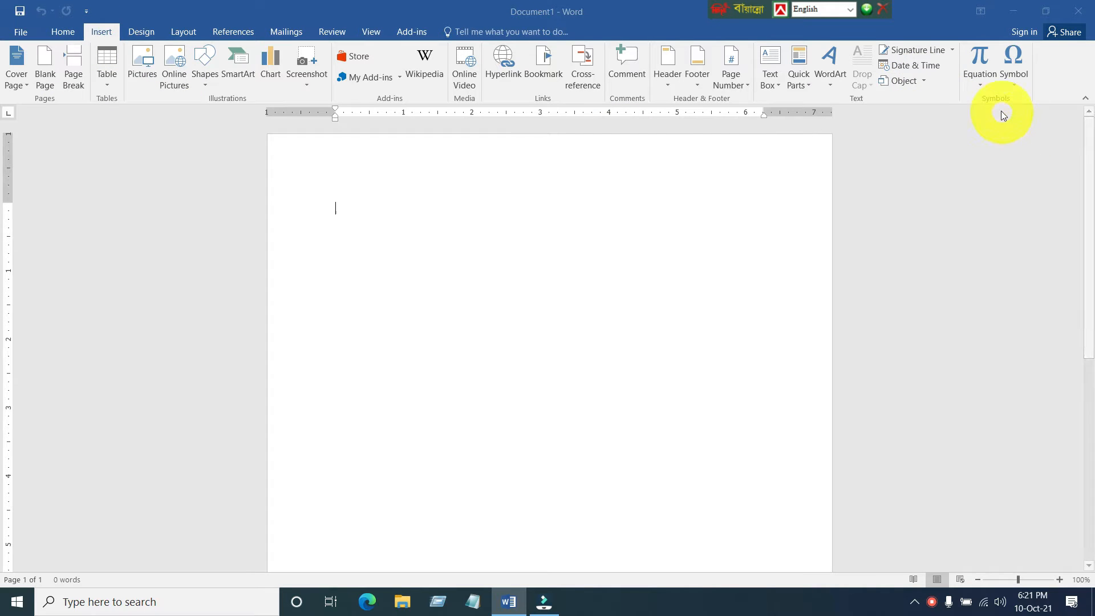
- Insert a new blank equation at the start of the document
click(981, 88)
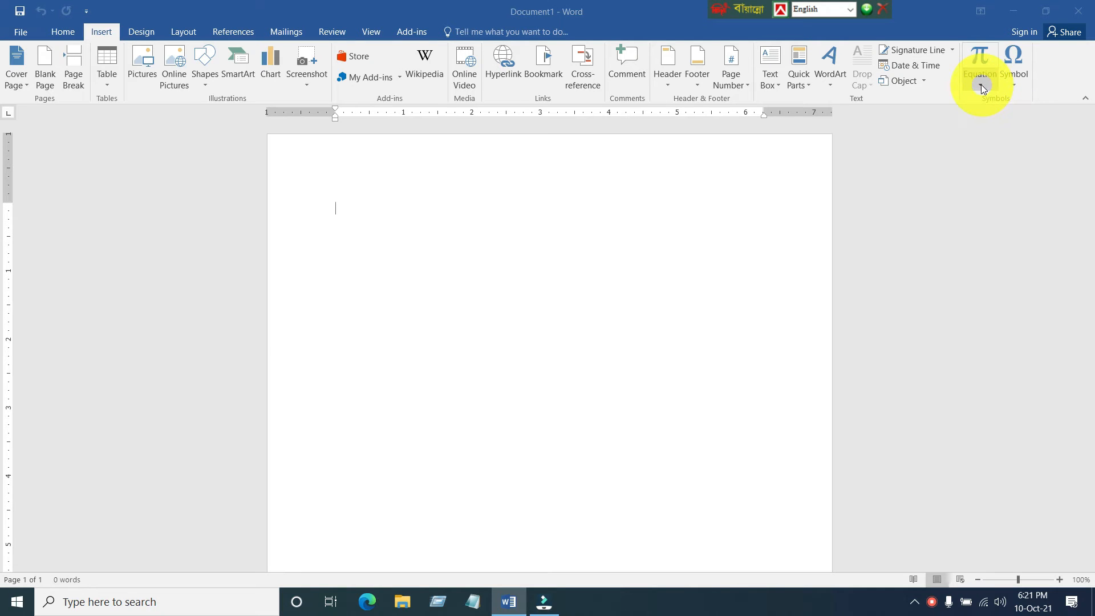
click(981, 86)
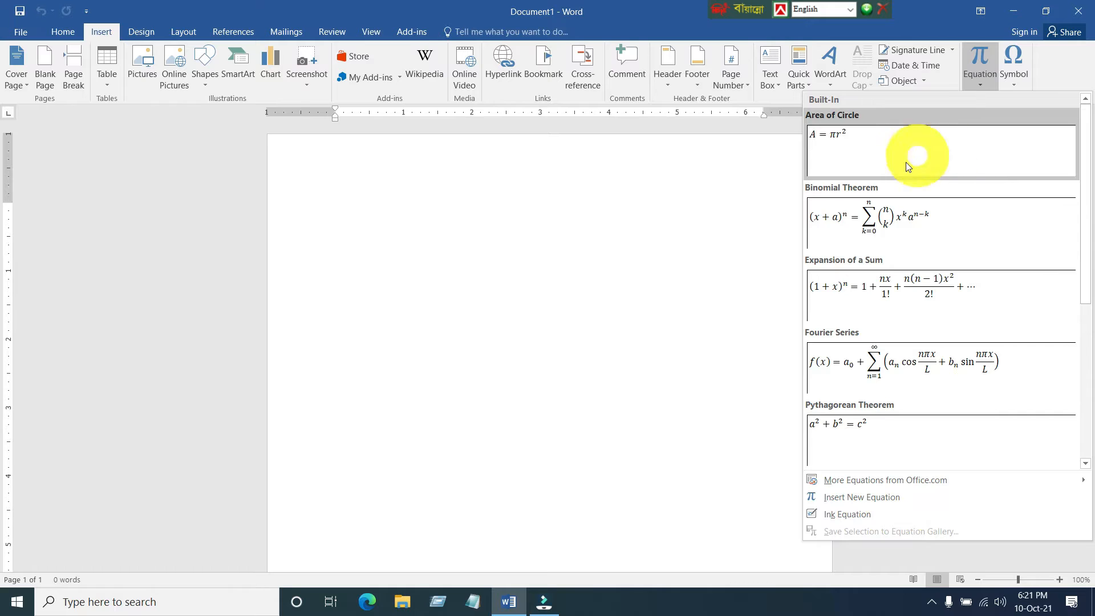
click(871, 497)
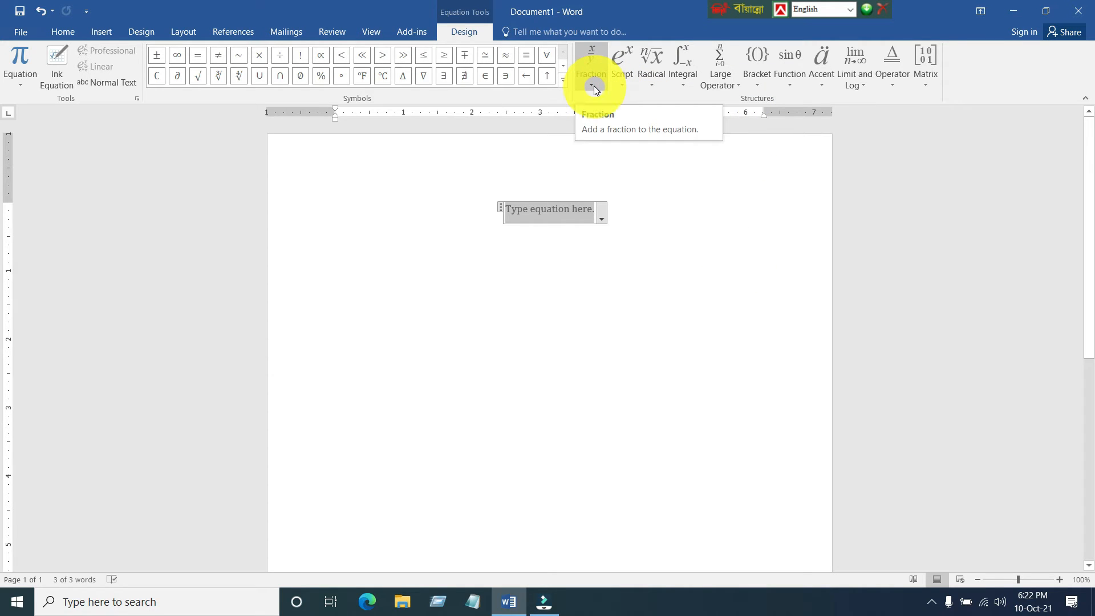
- Set the equation's justification to Left and select its placeholder
click(603, 221)
click(601, 219)
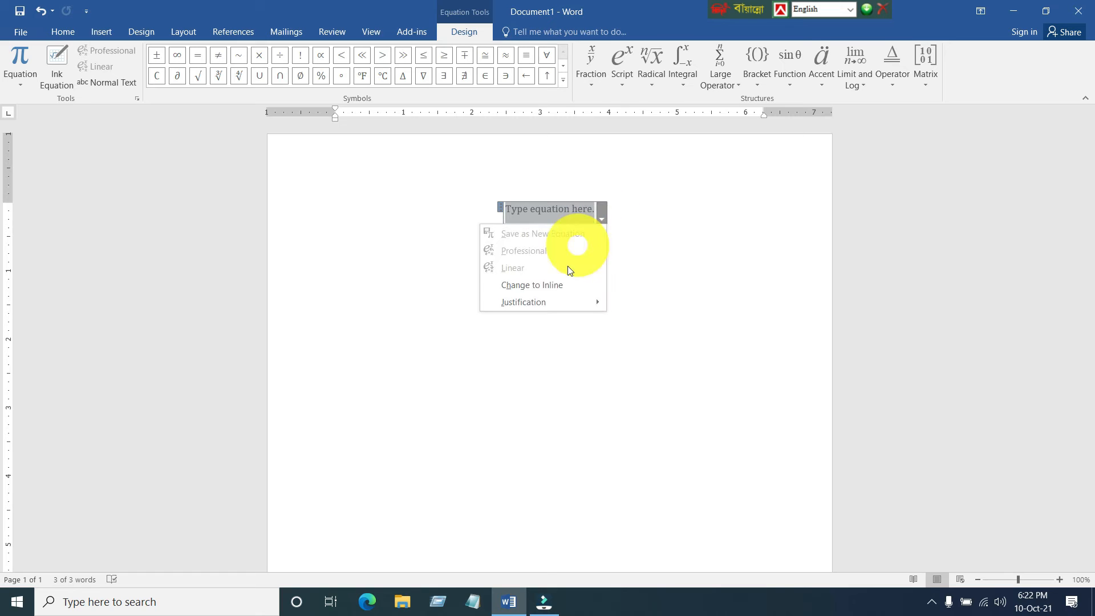
mouse_move(543, 302)
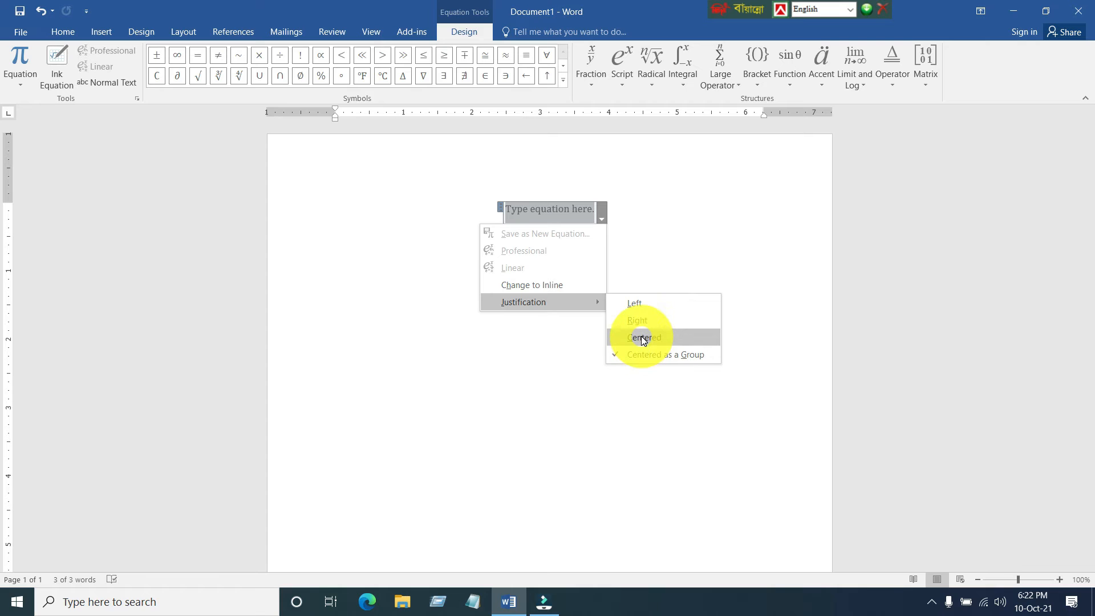
click(644, 306)
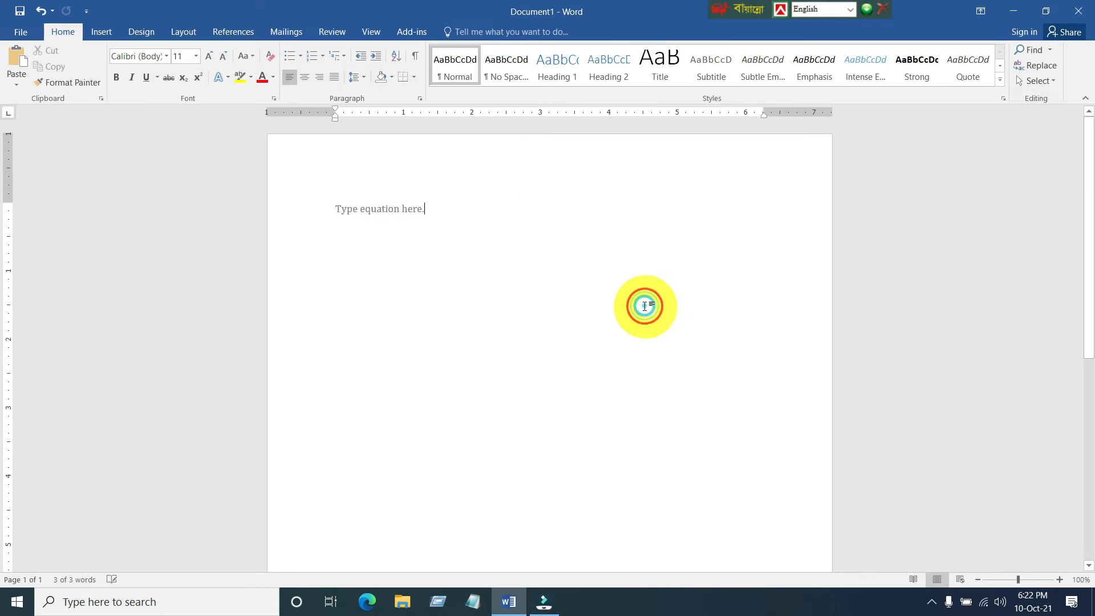
click(394, 210)
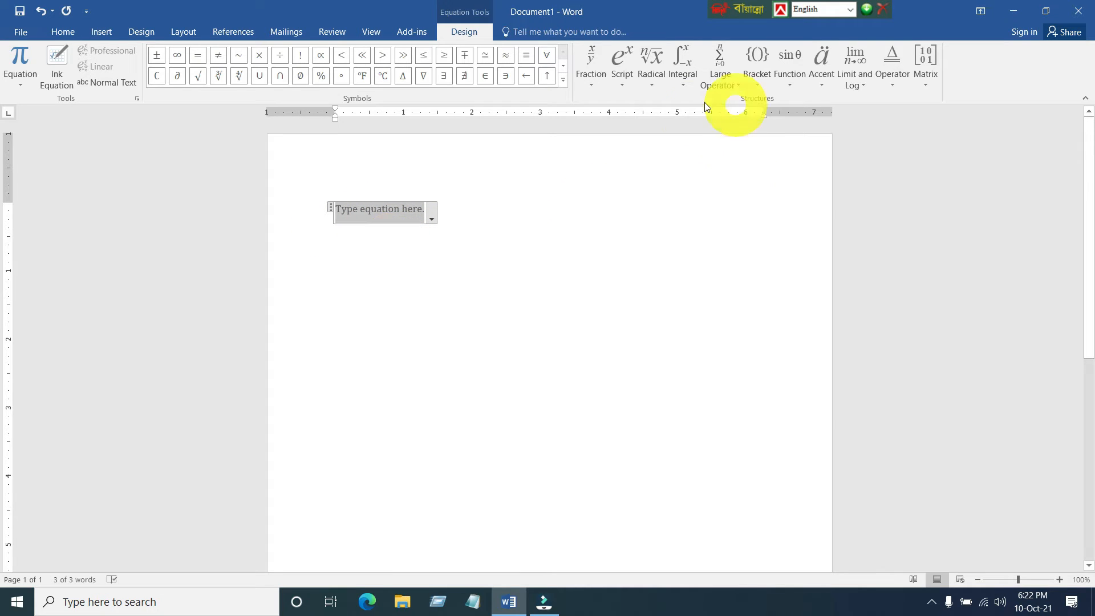
- Add a stacked fraction to the equation with numerator 1 and denominator 2
click(588, 82)
click(588, 80)
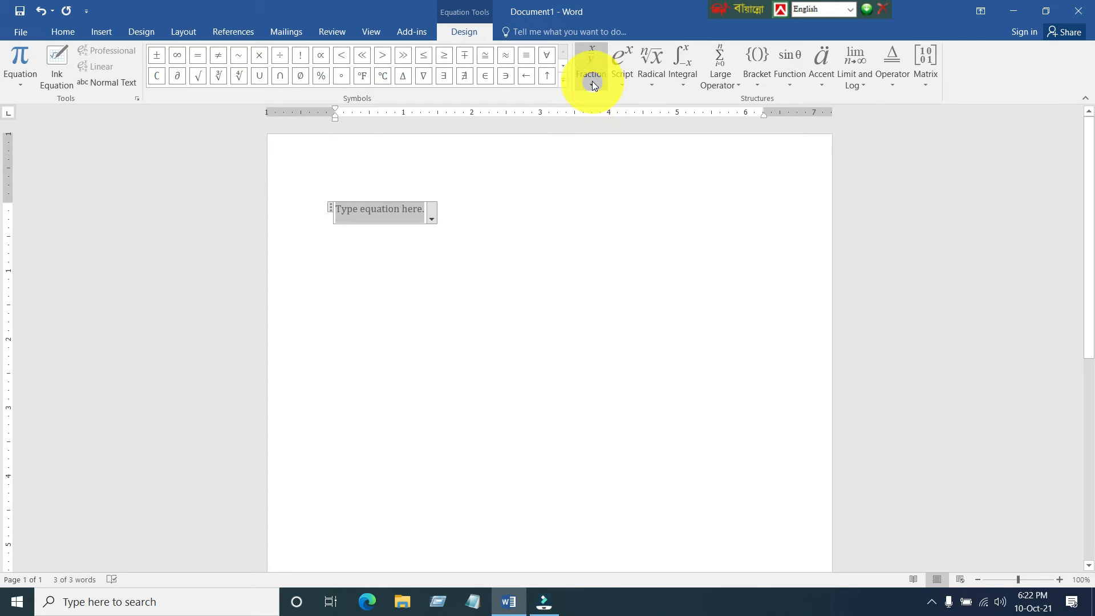
click(593, 89)
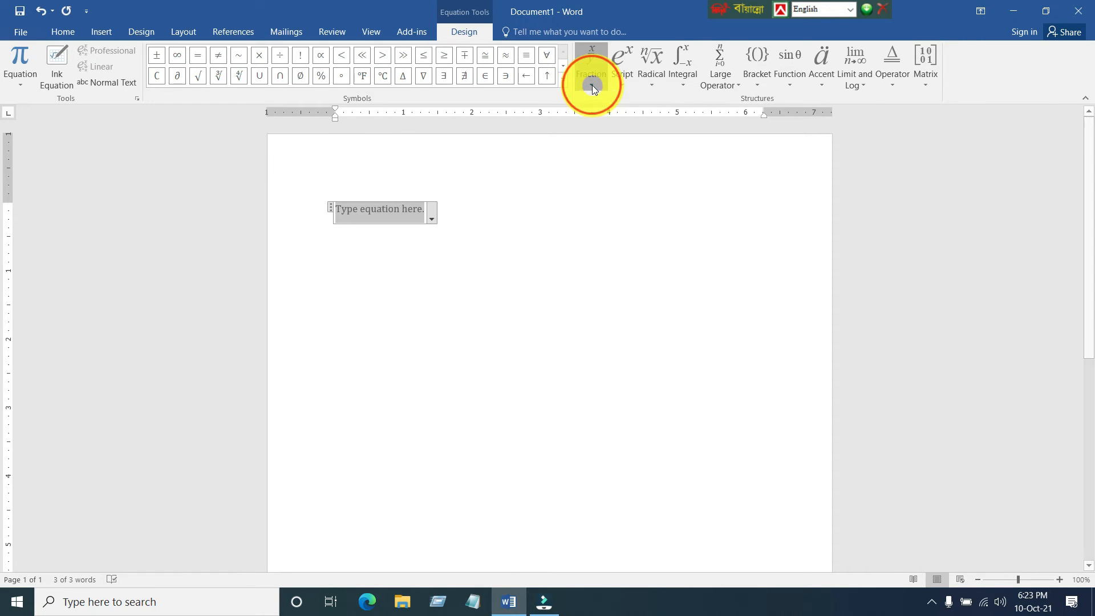
click(593, 87)
click(593, 86)
click(593, 86)
click(593, 86)
click(593, 86)
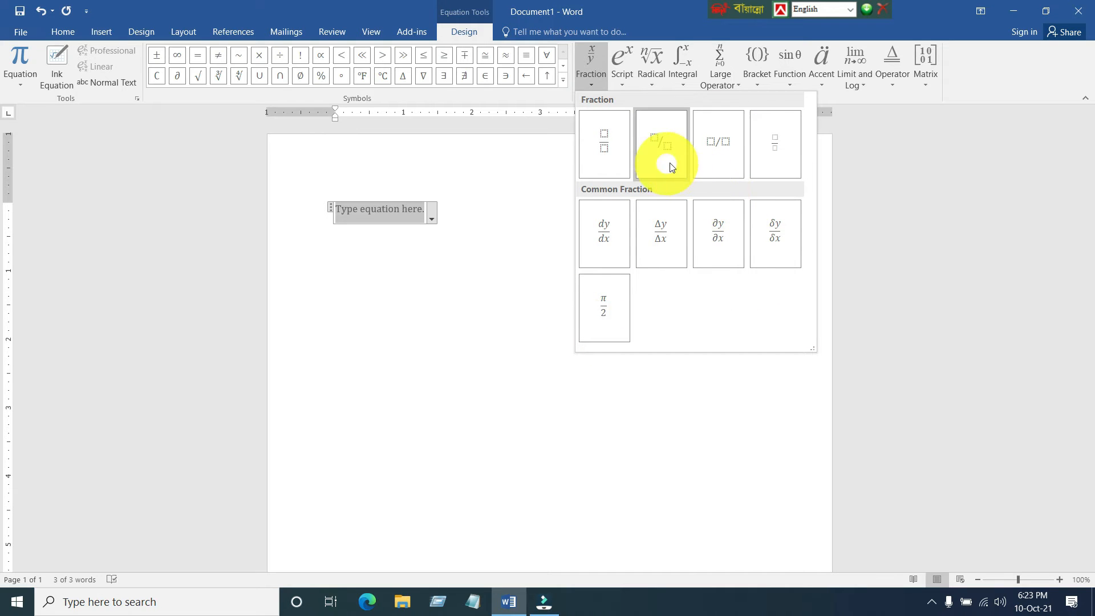
click(606, 149)
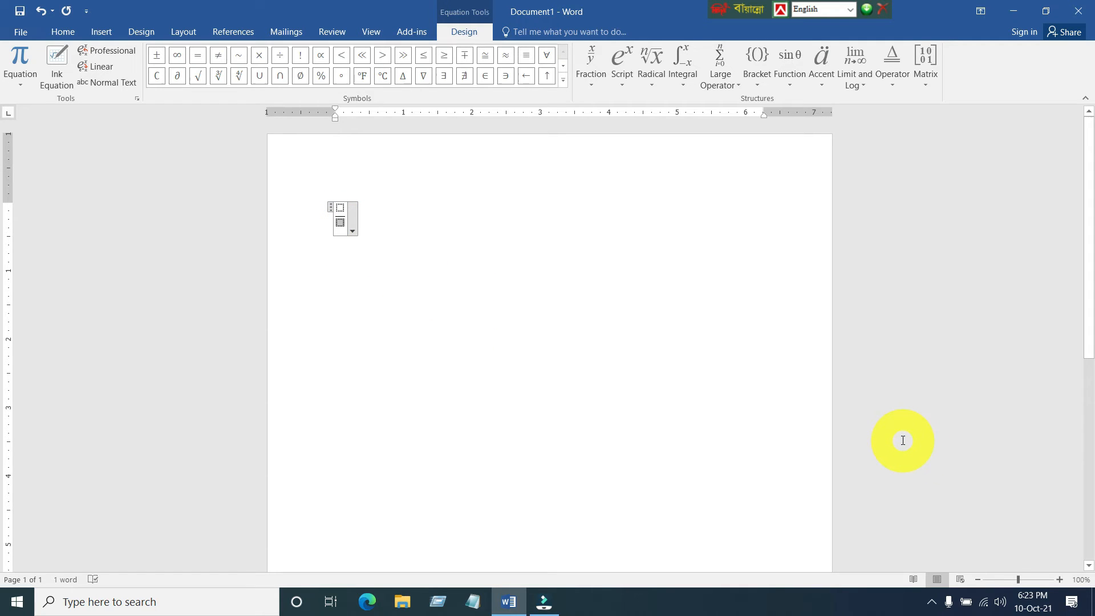
text(2)
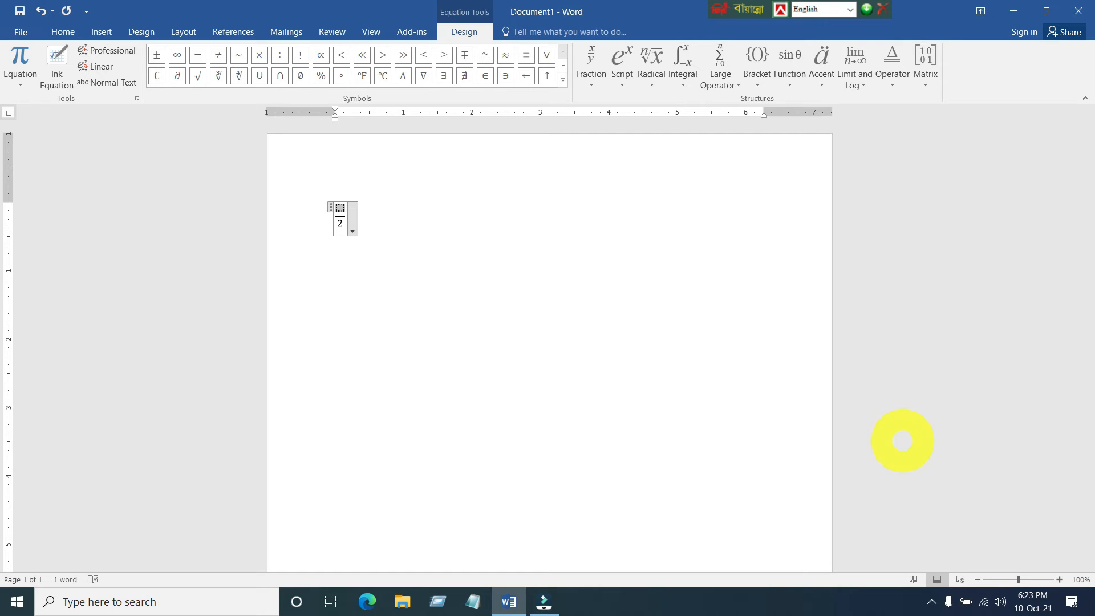
text(1)
double_click(426, 235)
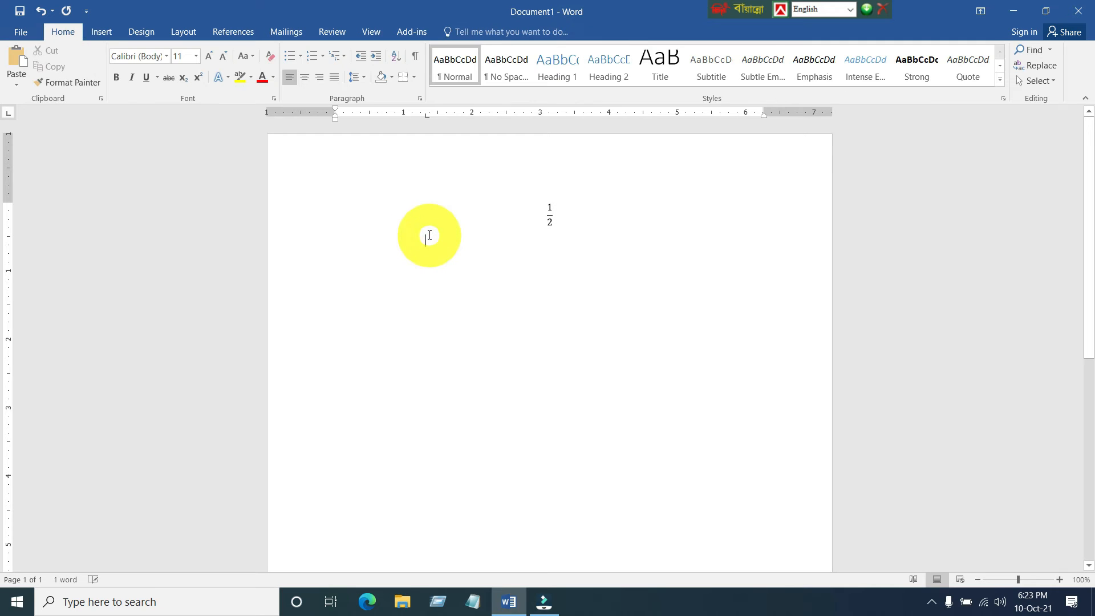
click(551, 219)
key(ctrl+z)
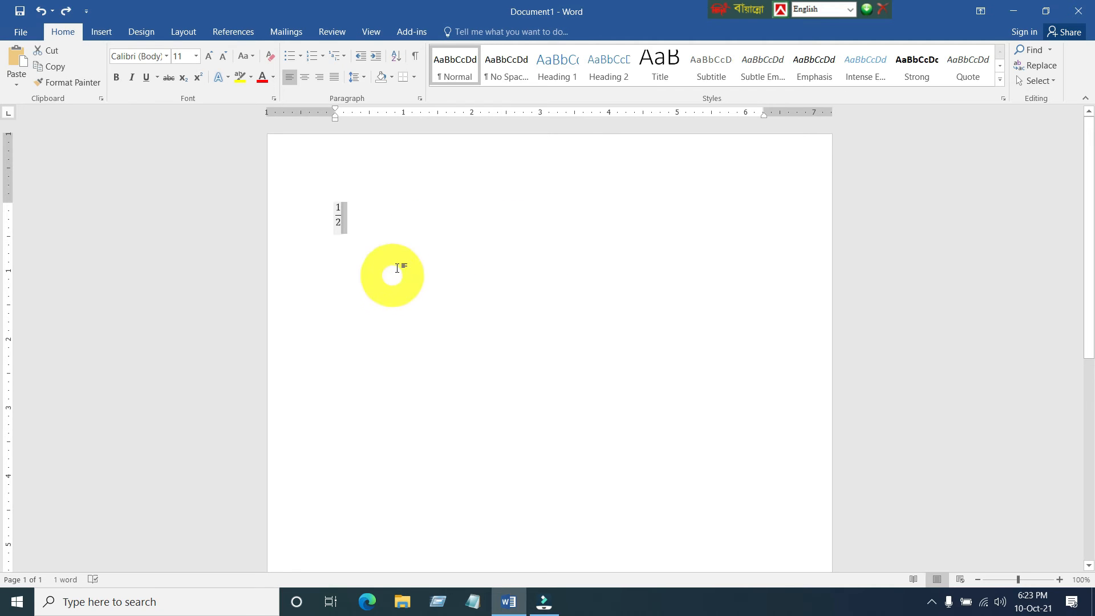
- Try to apply the Bangla font SutonnyMJ to the 1/2 fraction equation
click(381, 229)
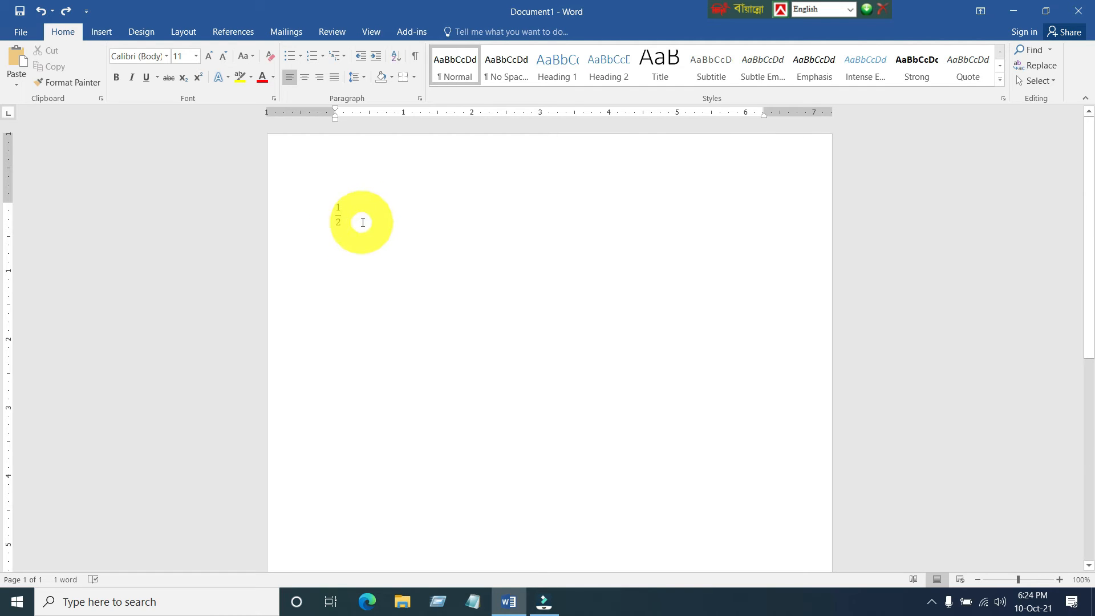
click(343, 215)
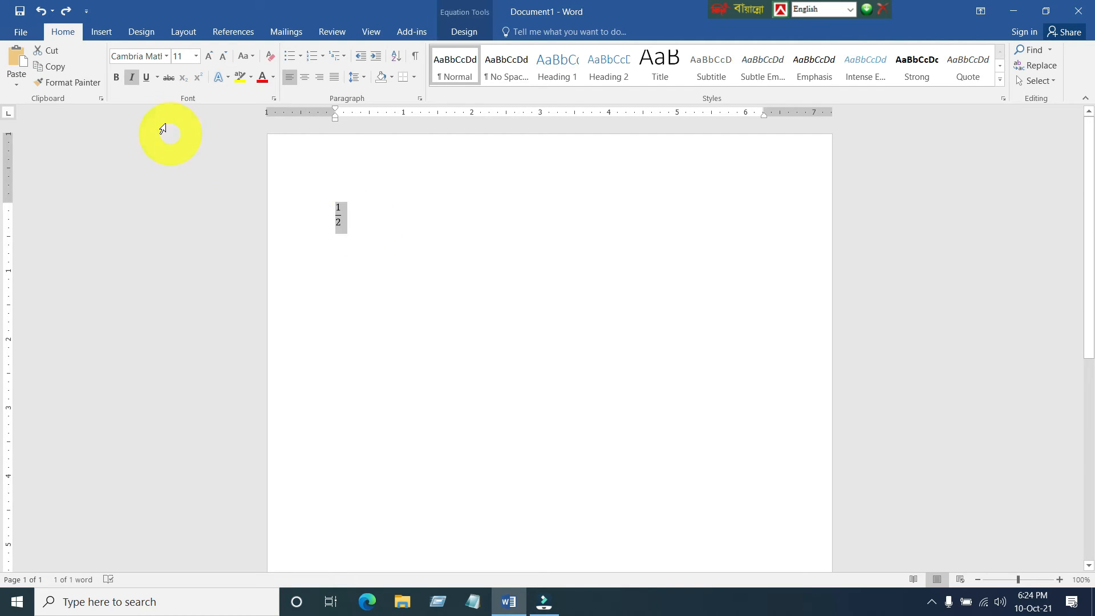
click(170, 60)
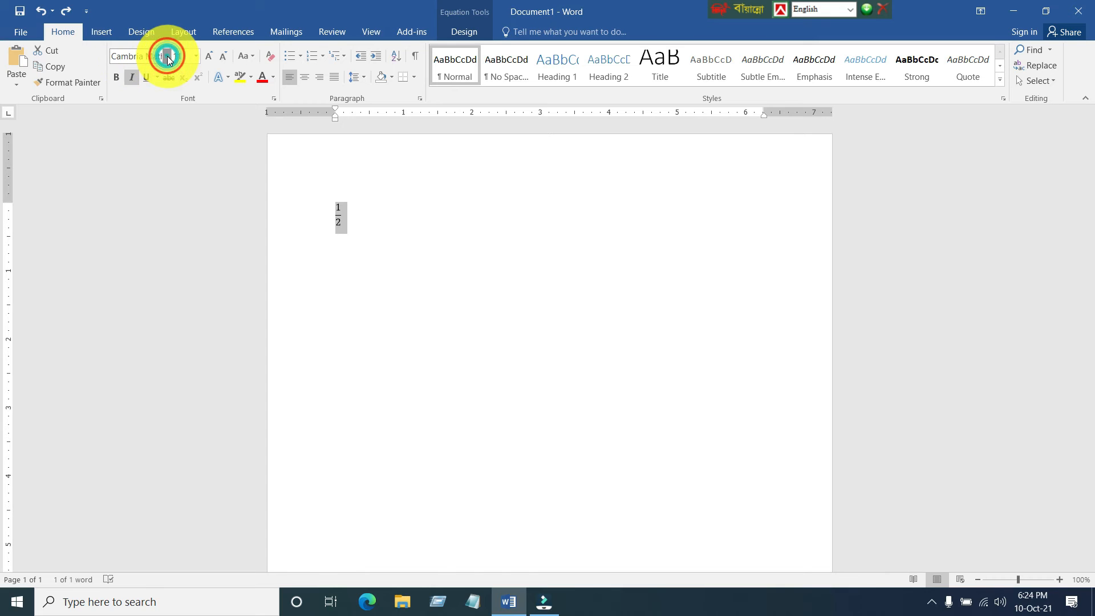
click(167, 56)
click(167, 55)
click(168, 57)
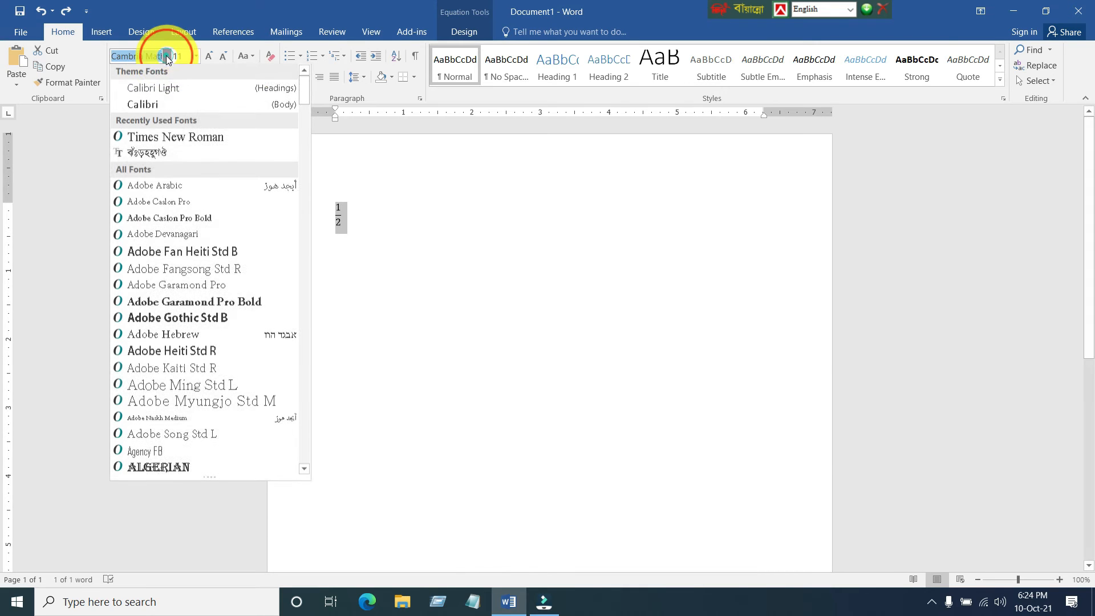
click(147, 153)
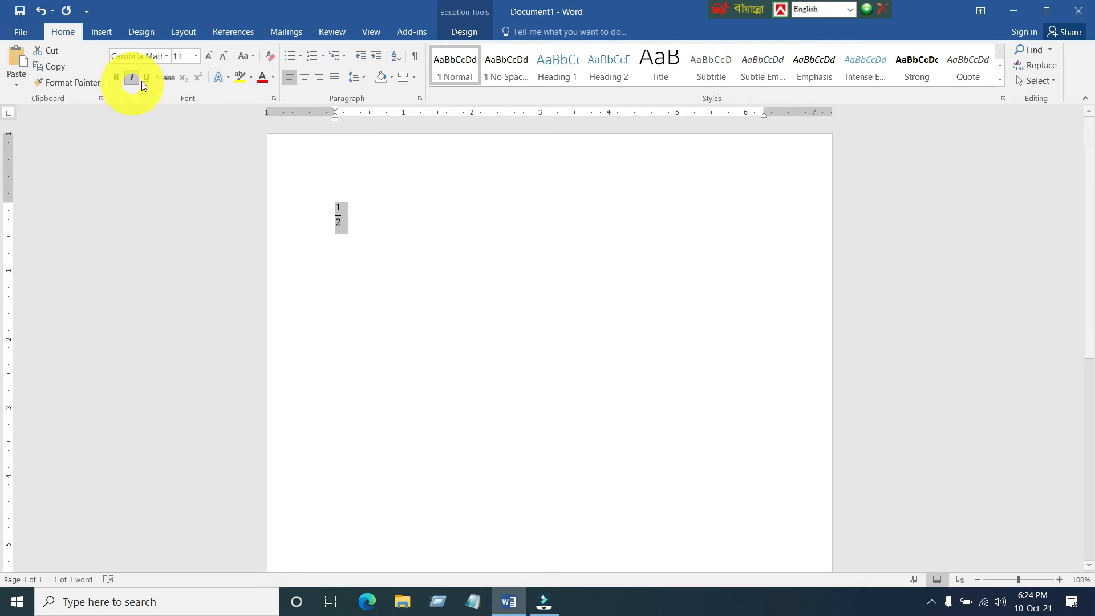
double_click(359, 221)
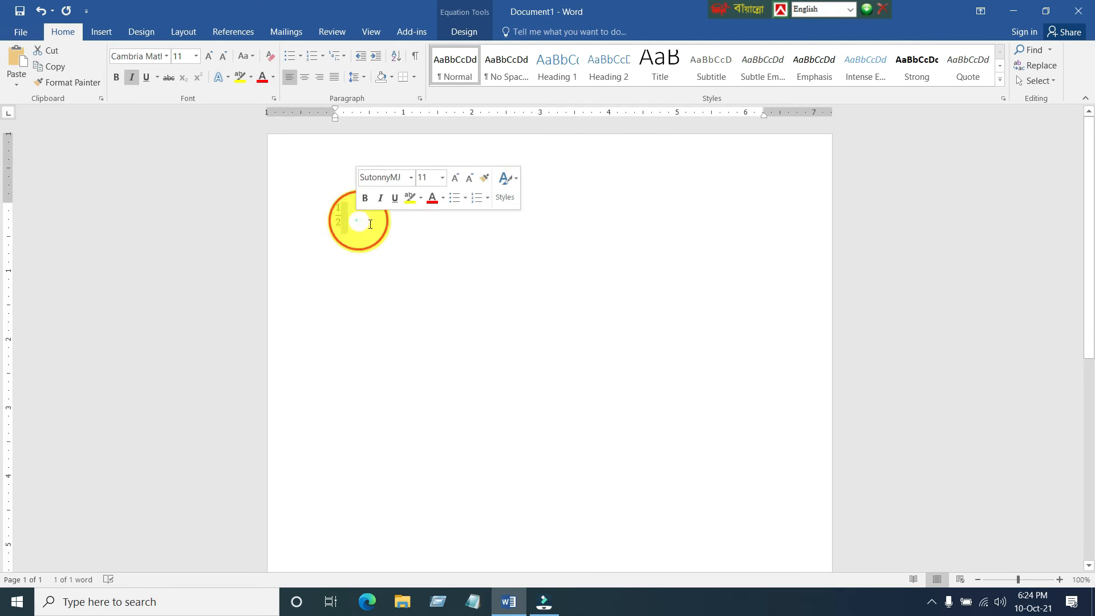
- Start a new paragraph below the fraction equation and set its font to Times New Roman
click(342, 216)
key(Return)
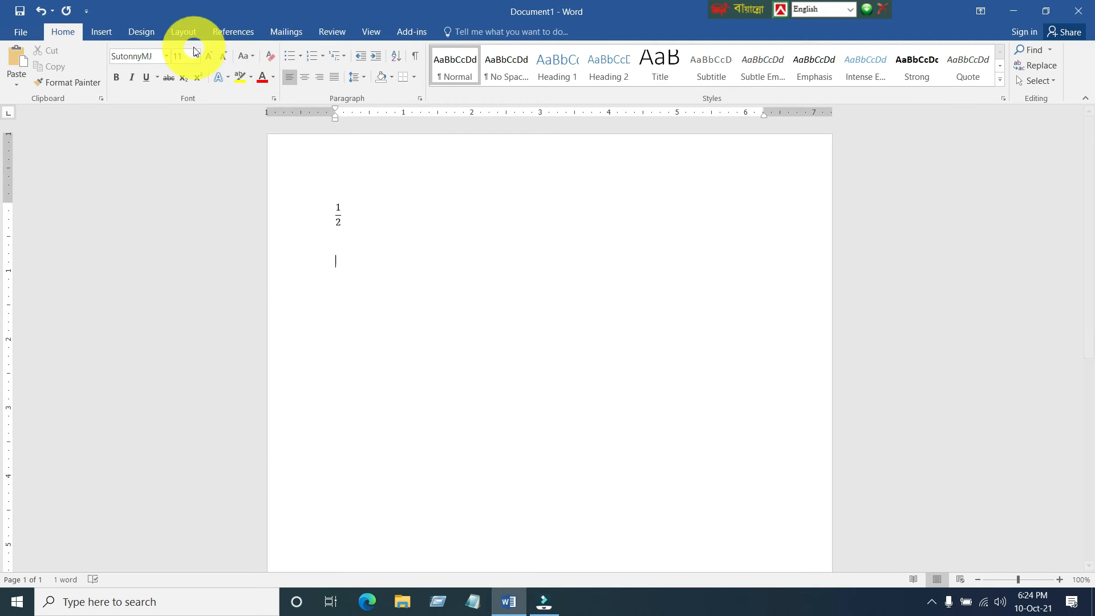
click(166, 56)
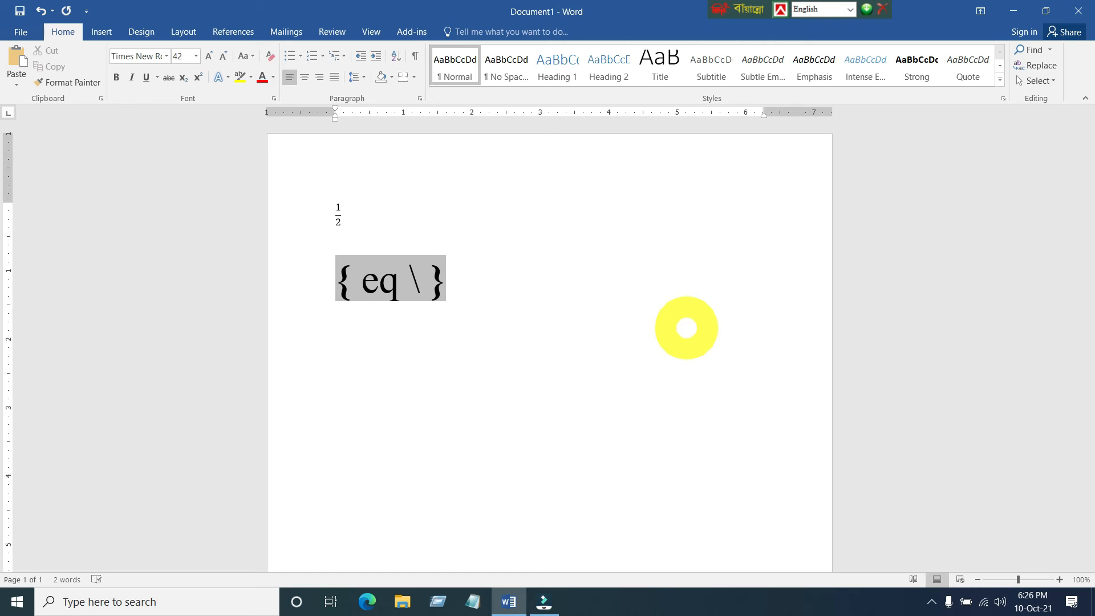
- Complete the field code below the fraction so that it reads eq \F(1,2)
text(F)
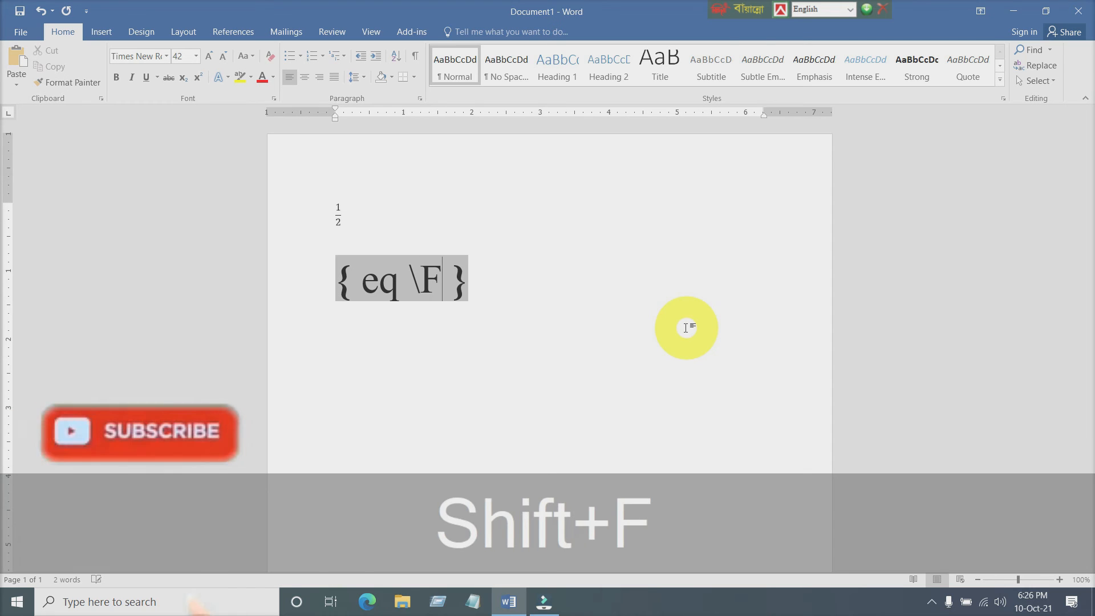
text(()
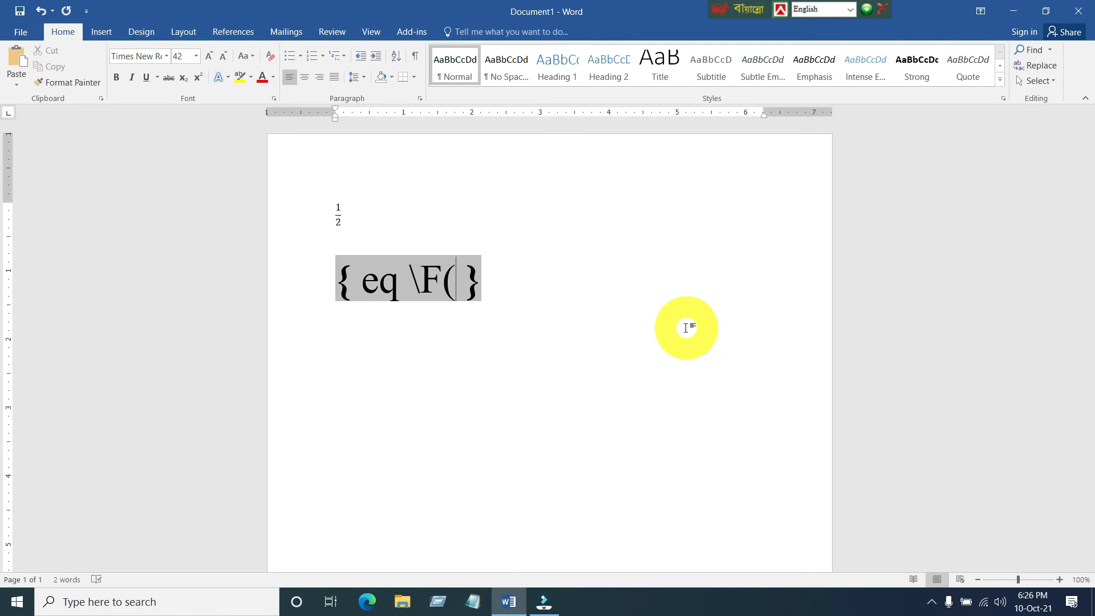
text(1,2)
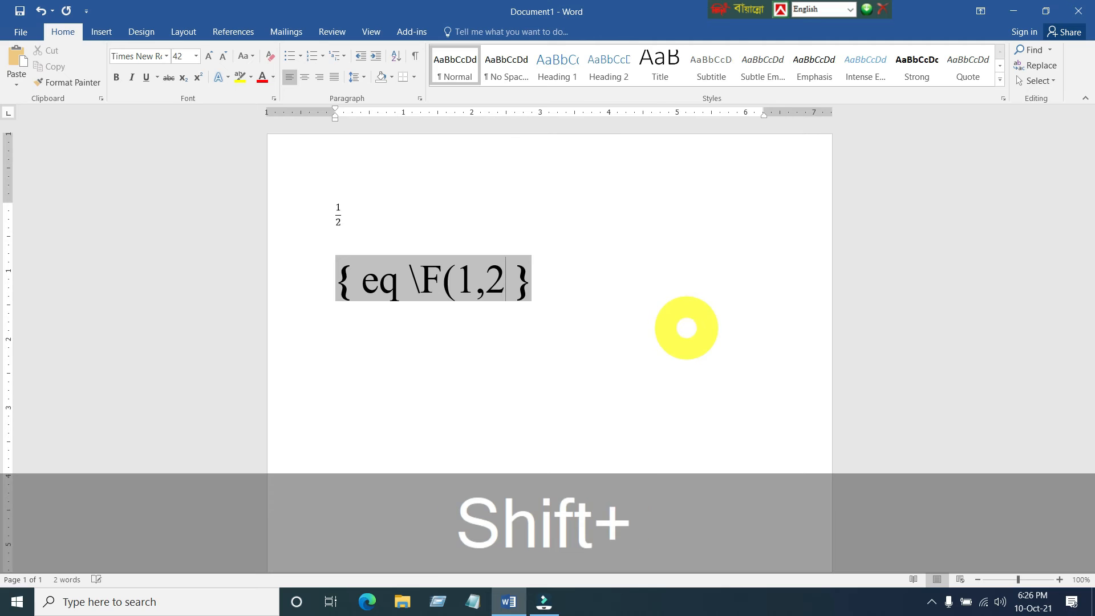
text())
- Change the font of 1,2 inside the field code's parentheses to SutonnyMJ
click(462, 277)
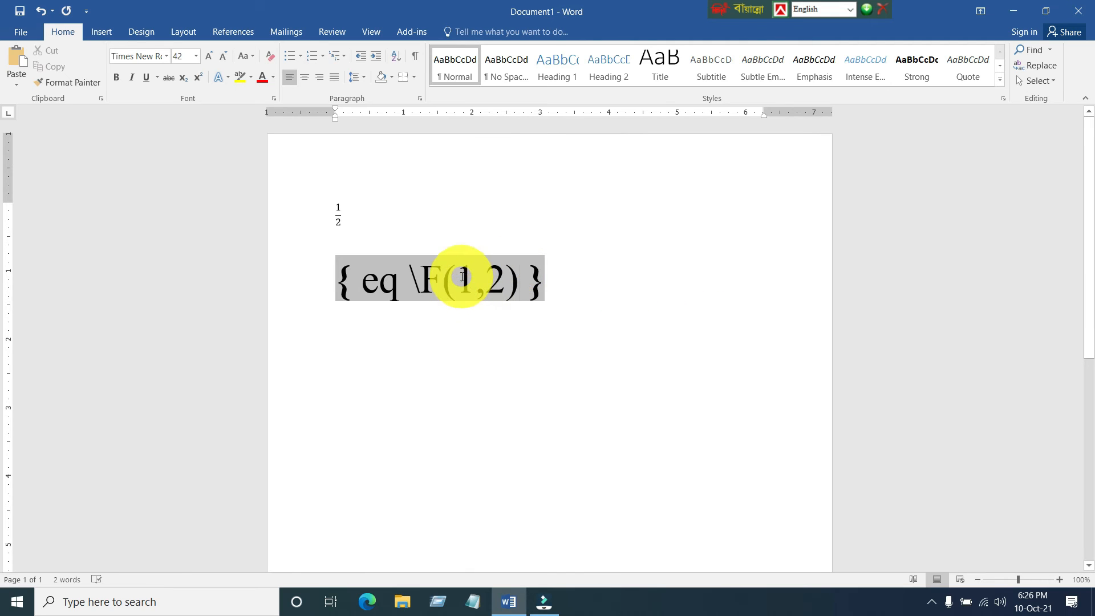
click(503, 279)
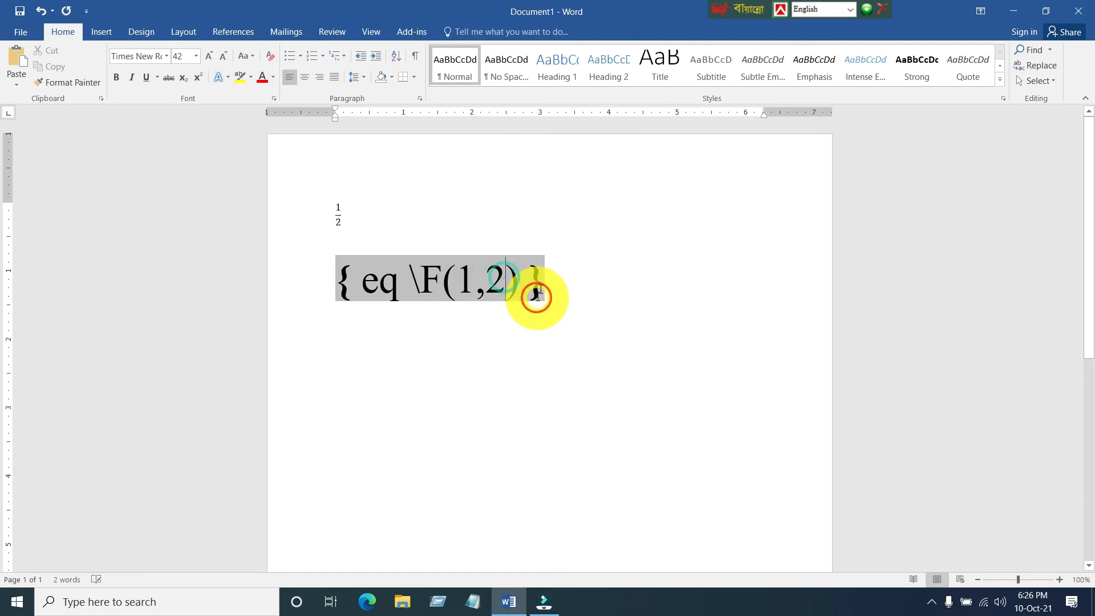
drag(502, 280, 456, 280)
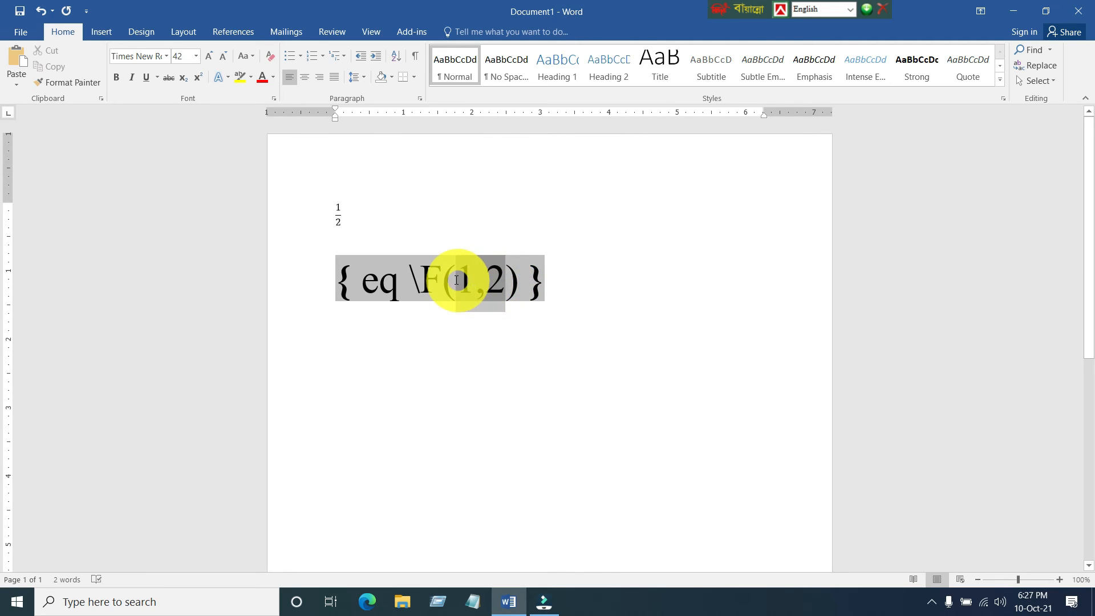
click(453, 285)
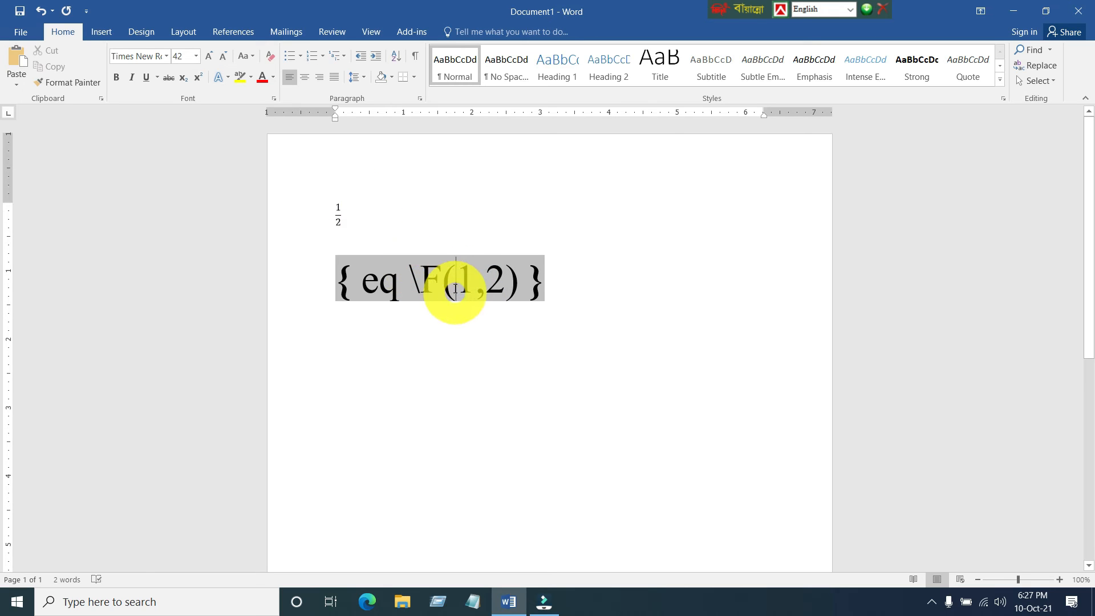
mouse_move(458, 284)
mouse_down()
mouse_move(495, 283)
mouse_move(464, 287)
mouse_up()
double_click(502, 283)
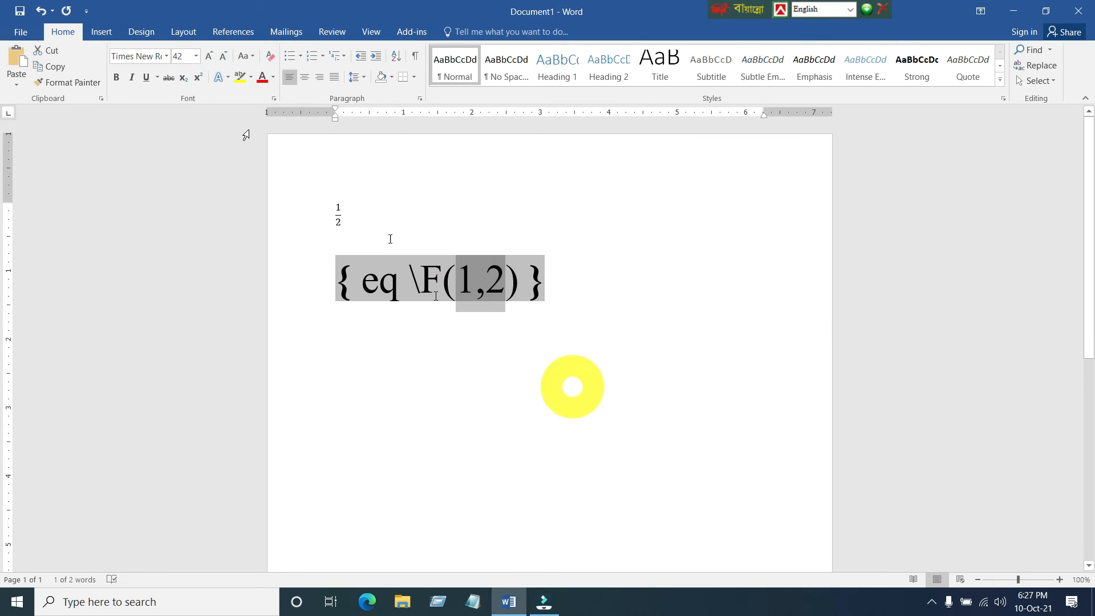
click(167, 56)
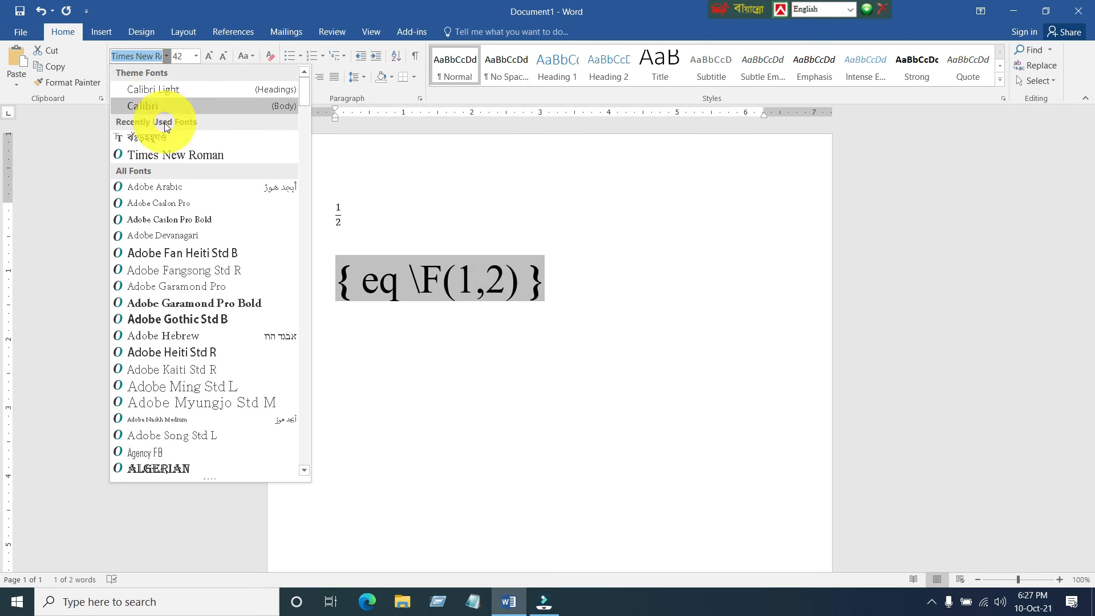
click(147, 137)
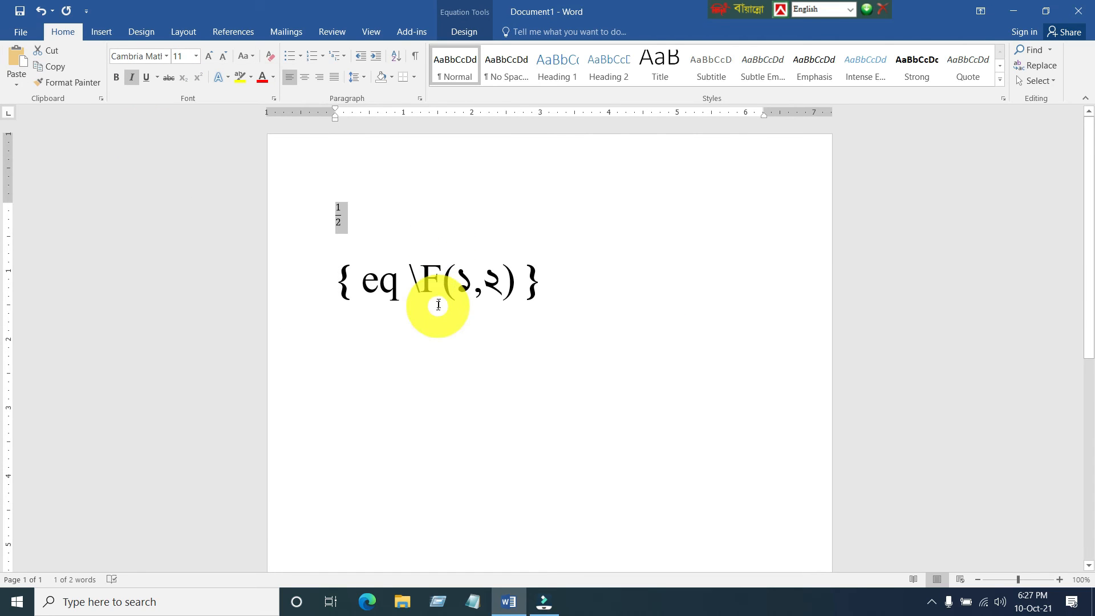
click(498, 284)
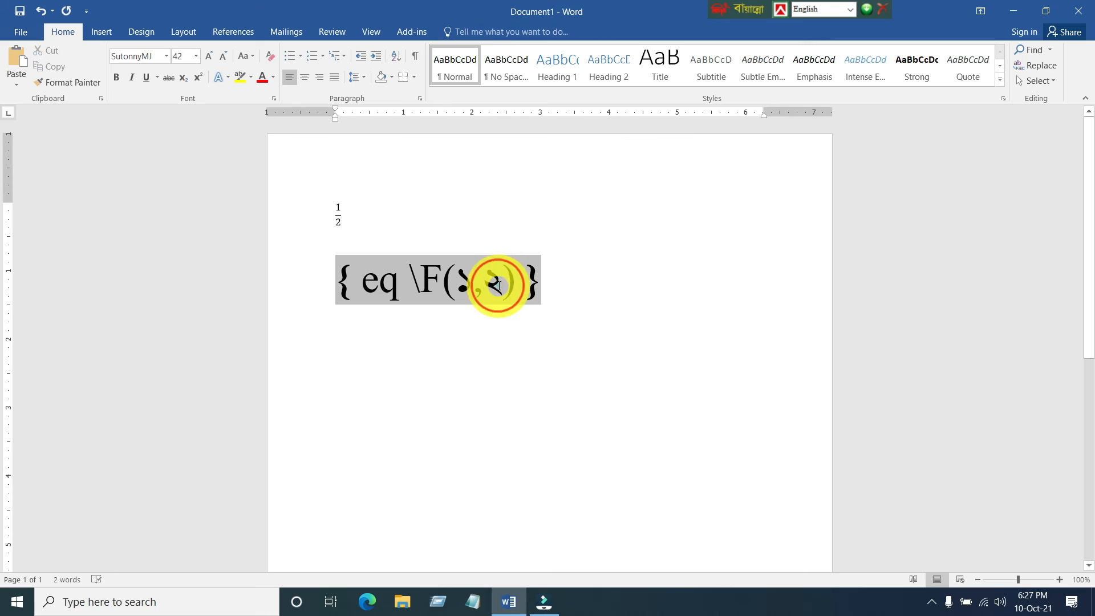
text())
drag(493, 285, 461, 283)
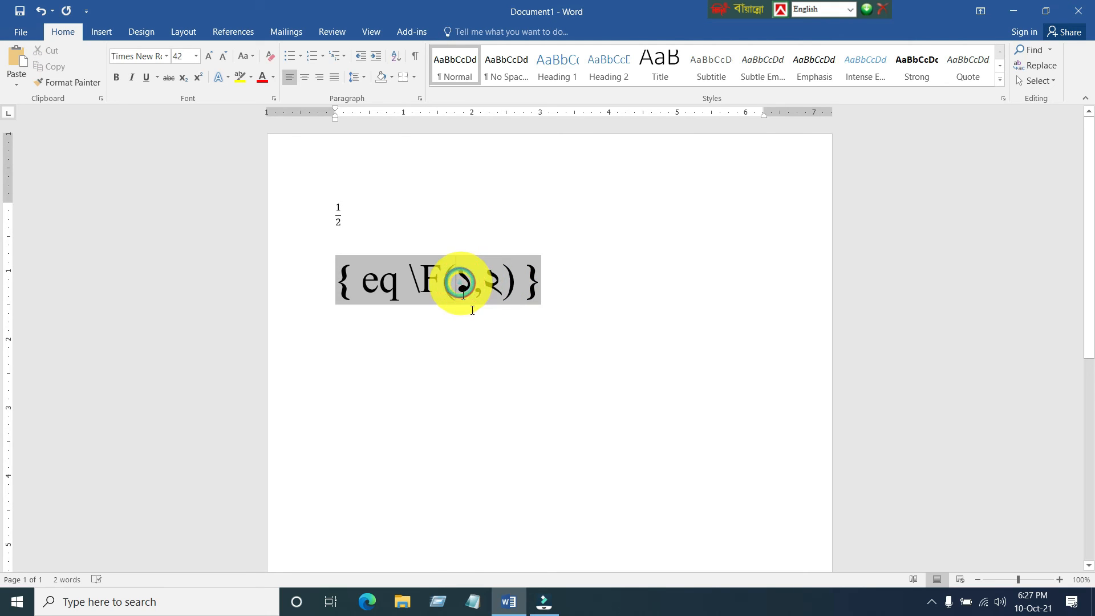
click(500, 283)
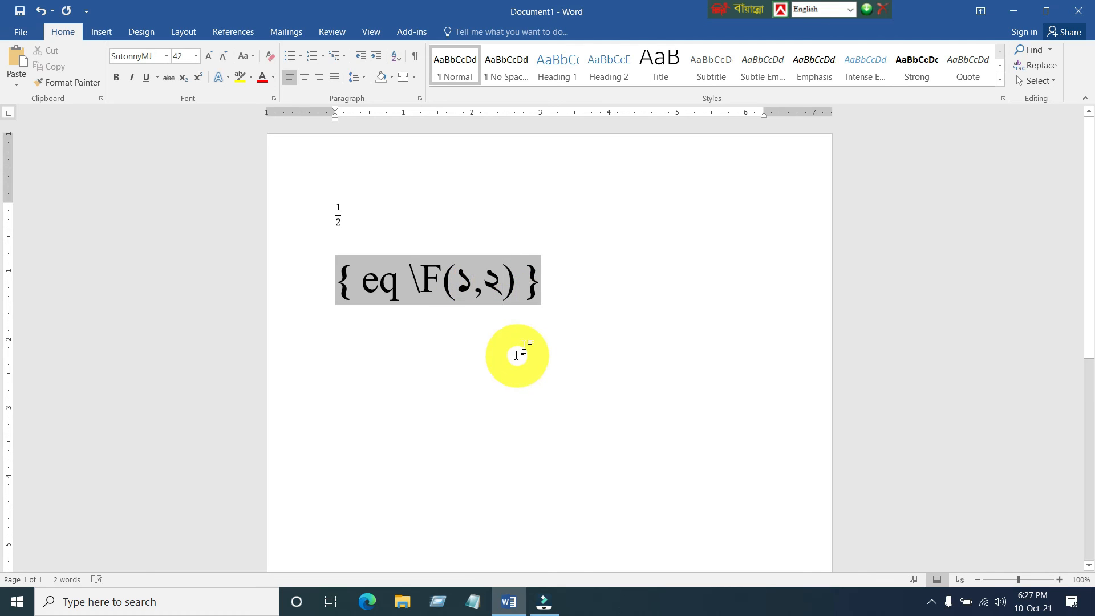
- Toggle the EQ field code below the equation to display it as a stacked fraction with Bangla numerals
drag(476, 281, 457, 281)
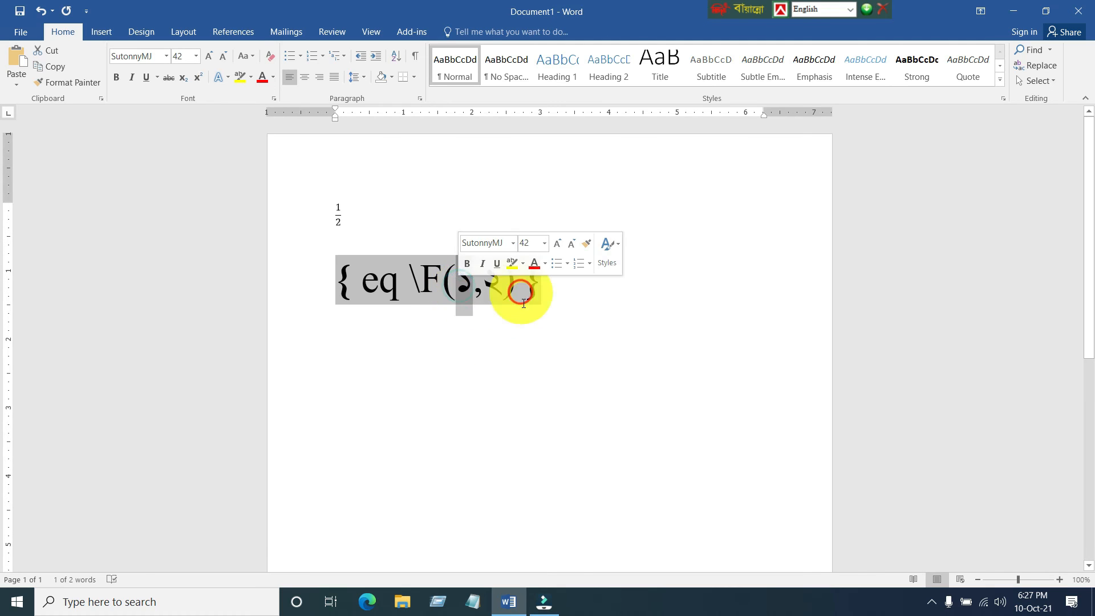
click(463, 284)
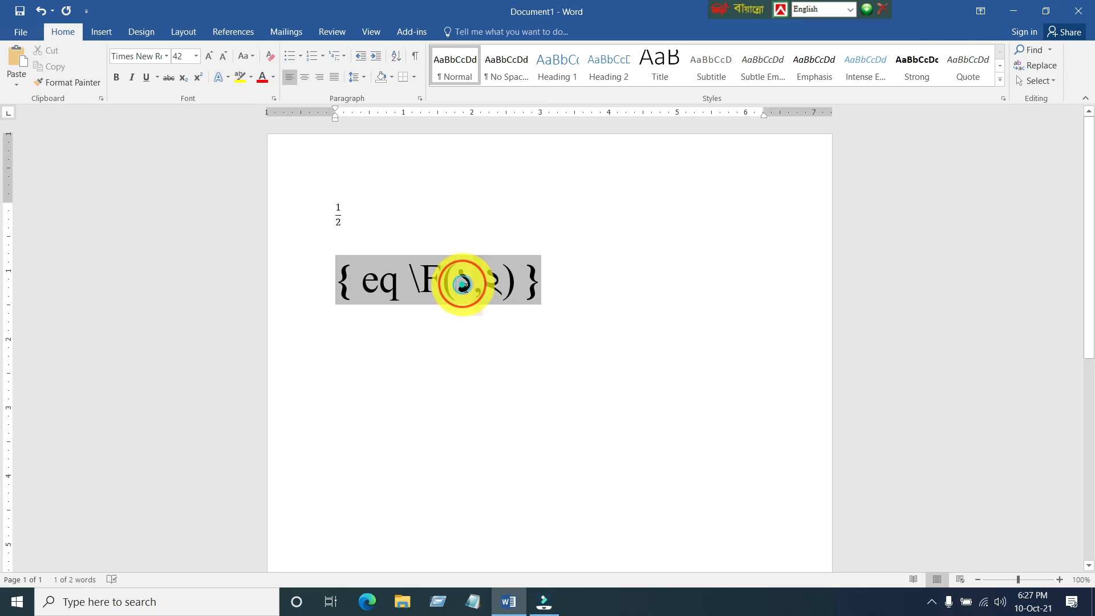
right_click(463, 284)
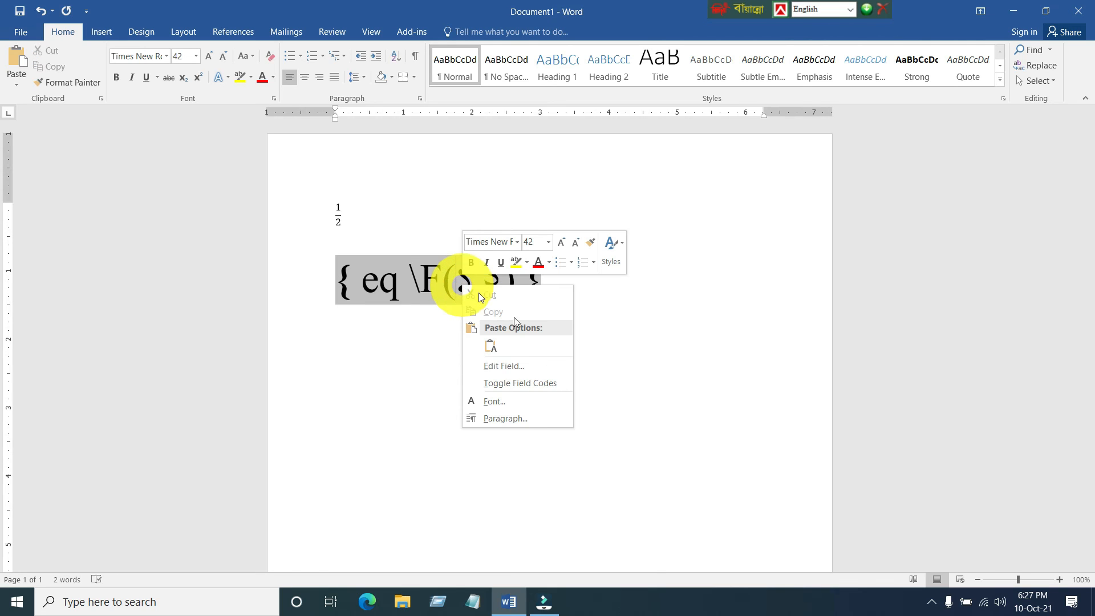
click(549, 382)
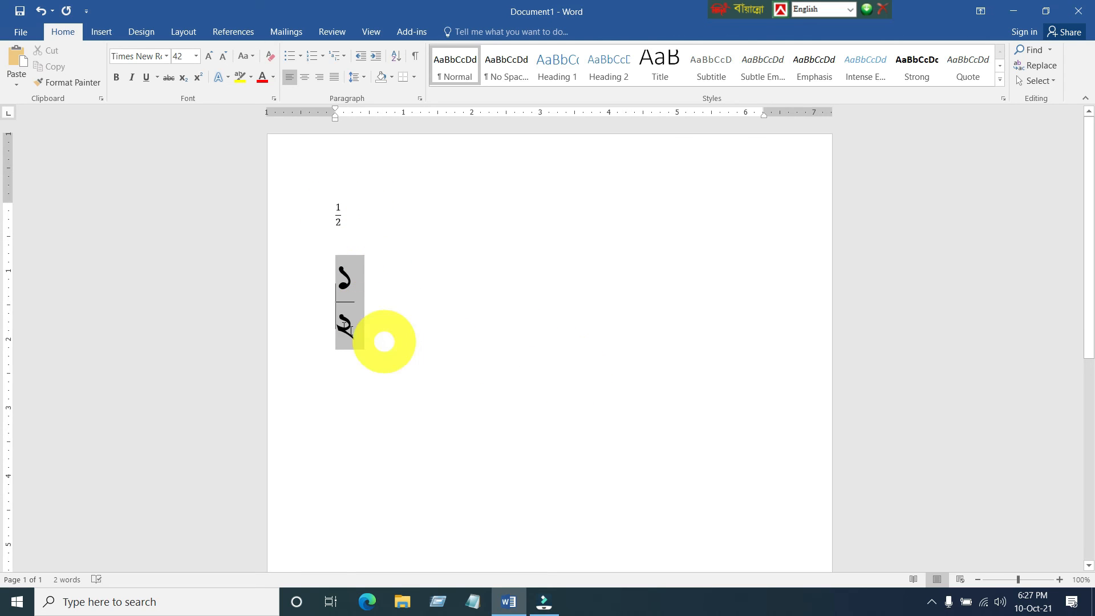
click(349, 334)
double_click(349, 333)
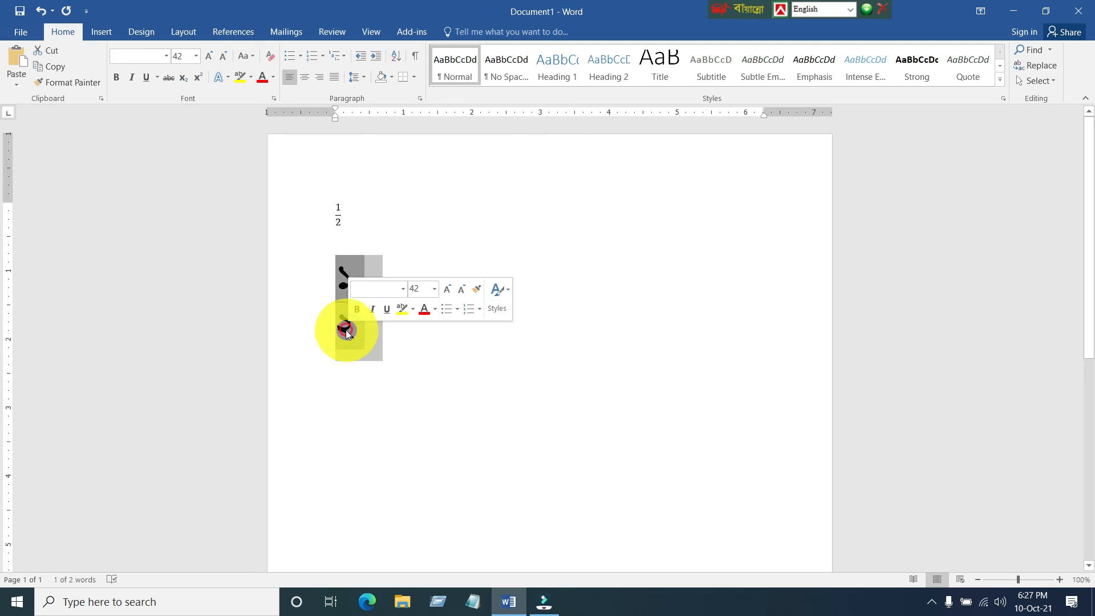
double_click(346, 329)
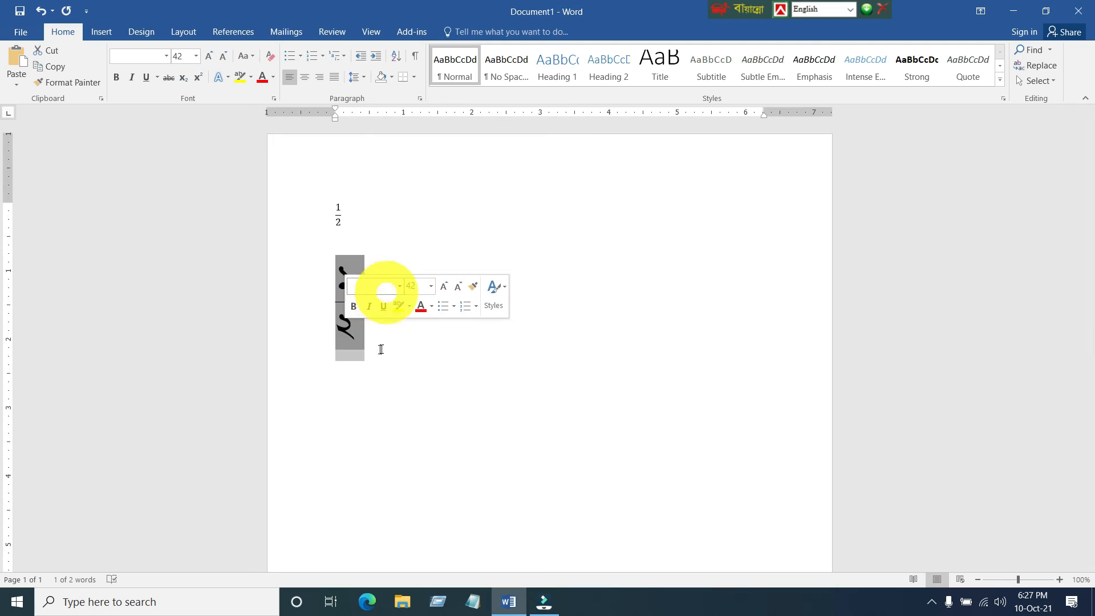
double_click(357, 338)
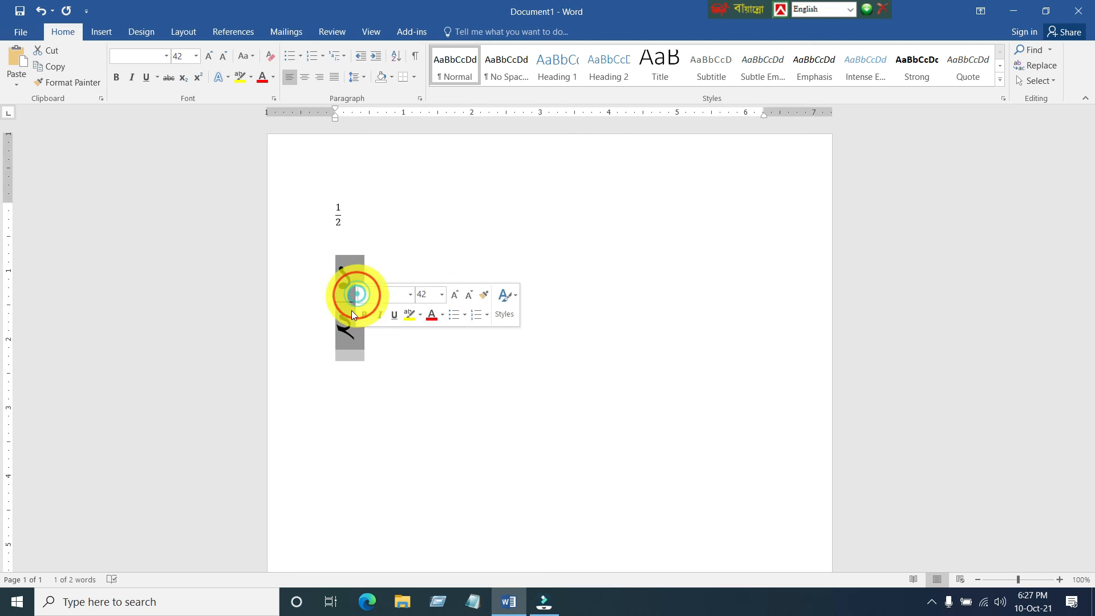
click(361, 342)
double_click(354, 318)
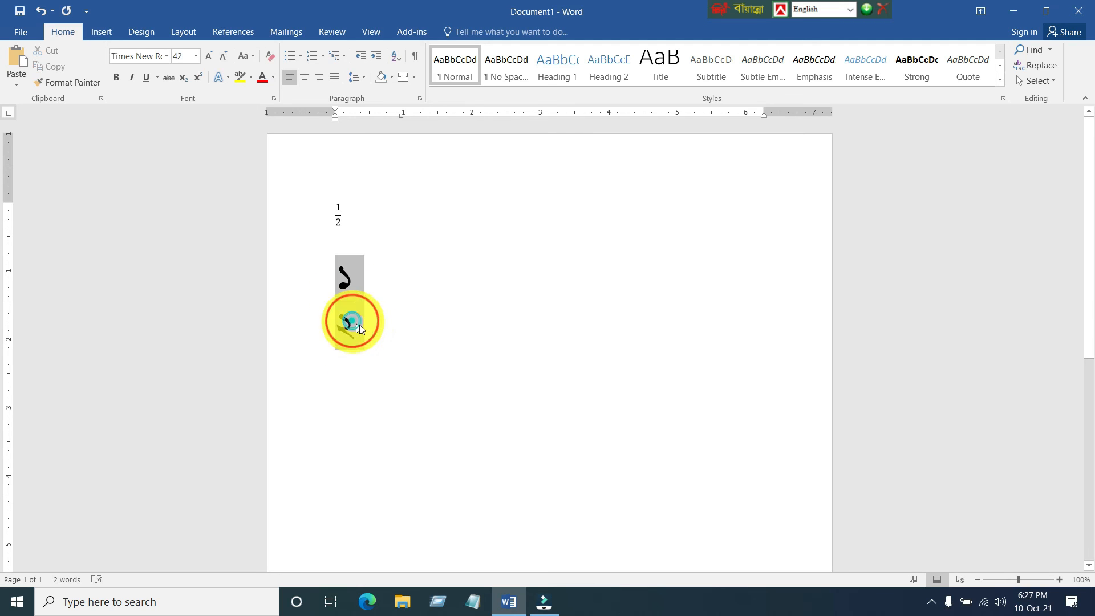